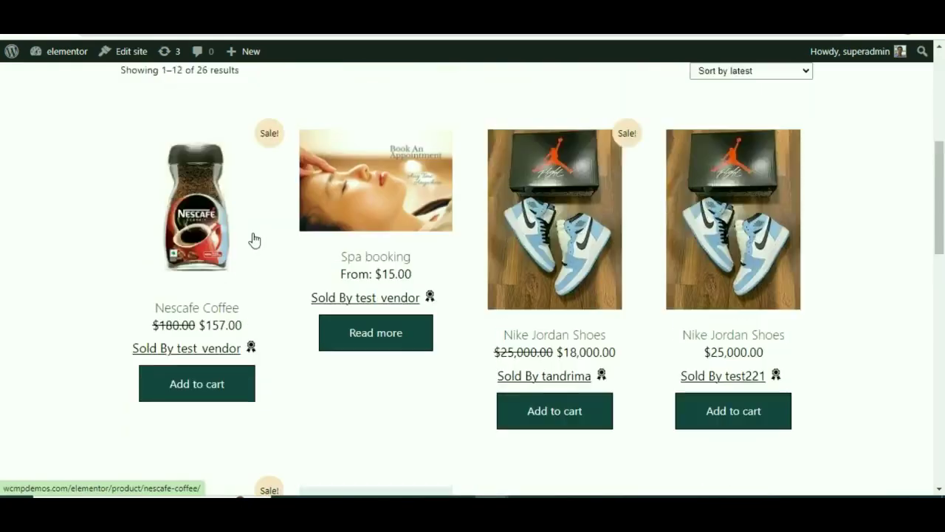
Open the product page of the Nescafe Coffee sold by test_vendor from the Shop page
{"action": "scroll", "coordinate": [251, 238], "scroll_direction": "up", "scroll_amount": 2}
{"action": "scroll", "coordinate": [227, 322], "scroll_direction": "down", "scroll_amount": 1}
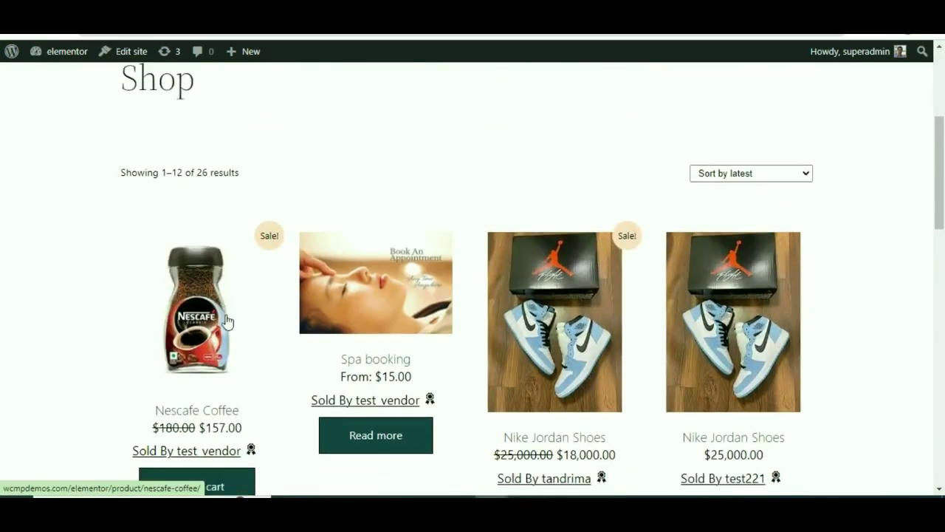
{"action": "scroll", "coordinate": [228, 322], "scroll_direction": "down", "scroll_amount": 2}
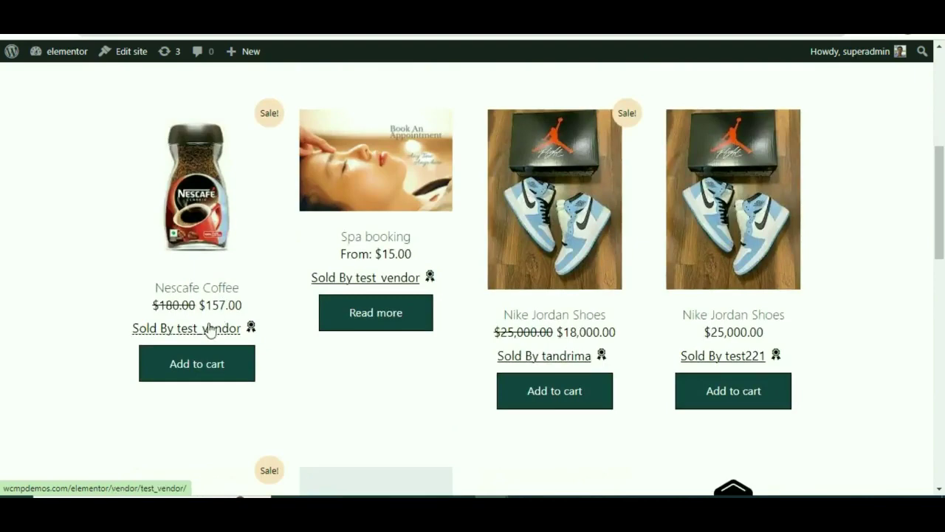
{"action": "left_click", "coordinate": [253, 298]}
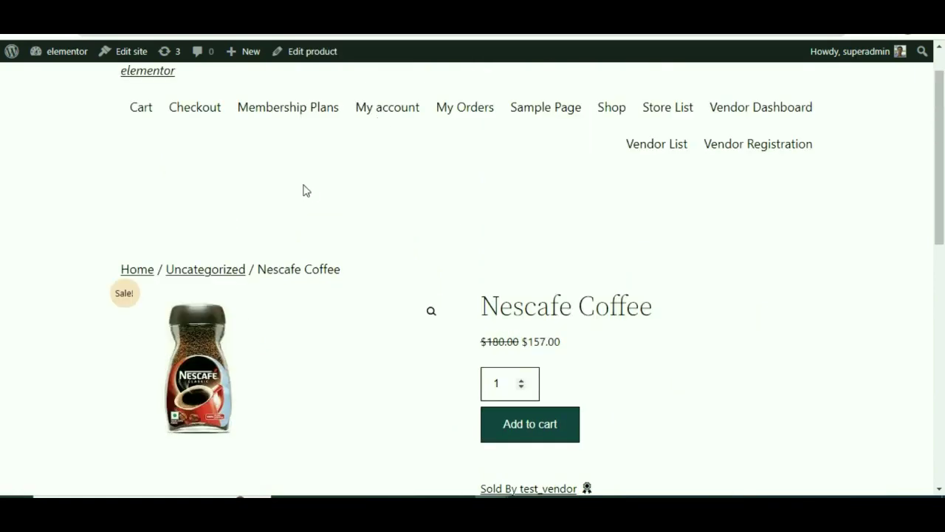
Examine the Nescafe Coffee page, comparing its price with the competing vendor's entry under More Offers
{"action": "scroll", "coordinate": [305, 191], "scroll_direction": "down", "scroll_amount": 4}
{"action": "scroll", "coordinate": [315, 177], "scroll_direction": "up", "scroll_amount": 2}
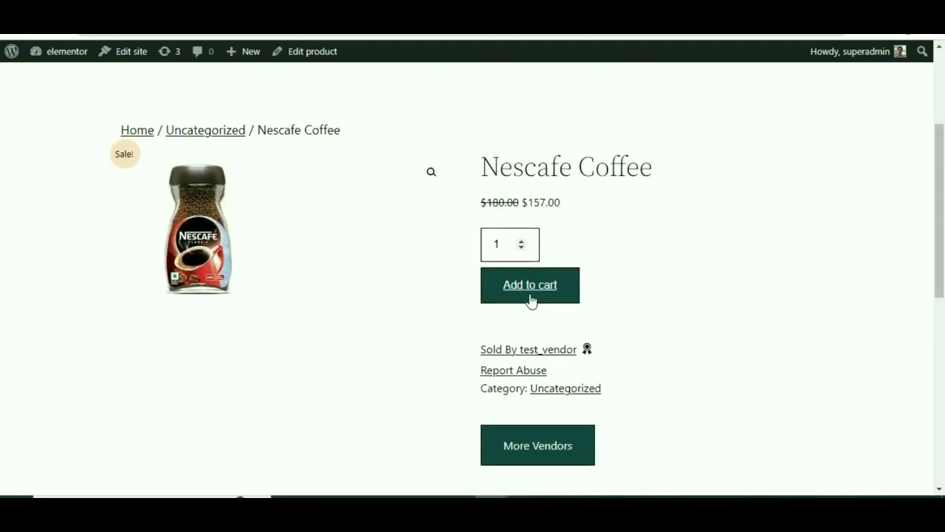
{"action": "scroll", "coordinate": [528, 300], "scroll_direction": "down", "scroll_amount": 5}
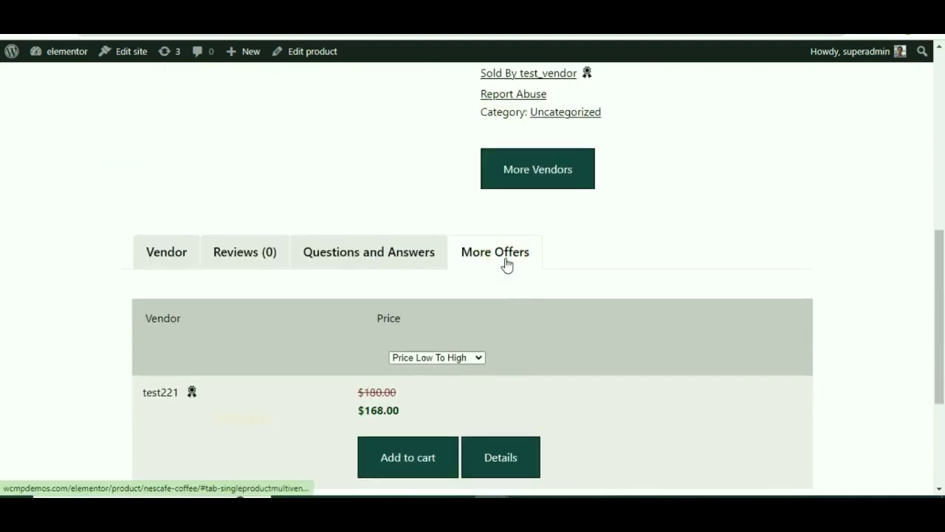
{"action": "scroll", "coordinate": [477, 269], "scroll_direction": "down", "scroll_amount": 2}
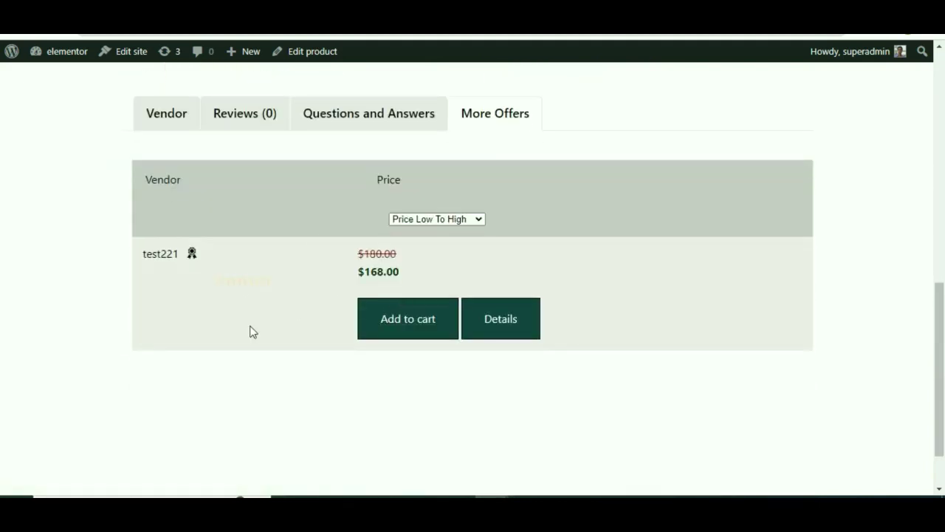
{"action": "scroll", "coordinate": [467, 346], "scroll_direction": "up", "scroll_amount": 1}
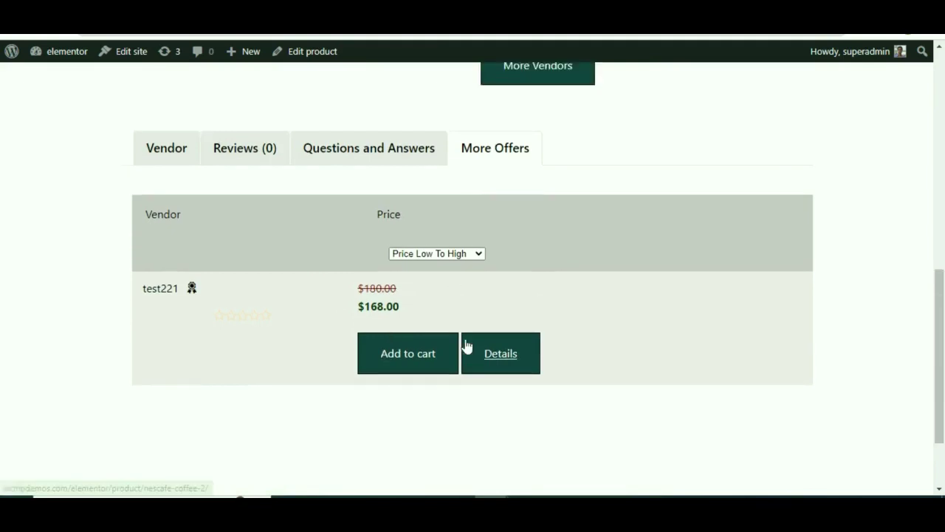
{"action": "scroll", "coordinate": [466, 344], "scroll_direction": "up", "scroll_amount": 7}
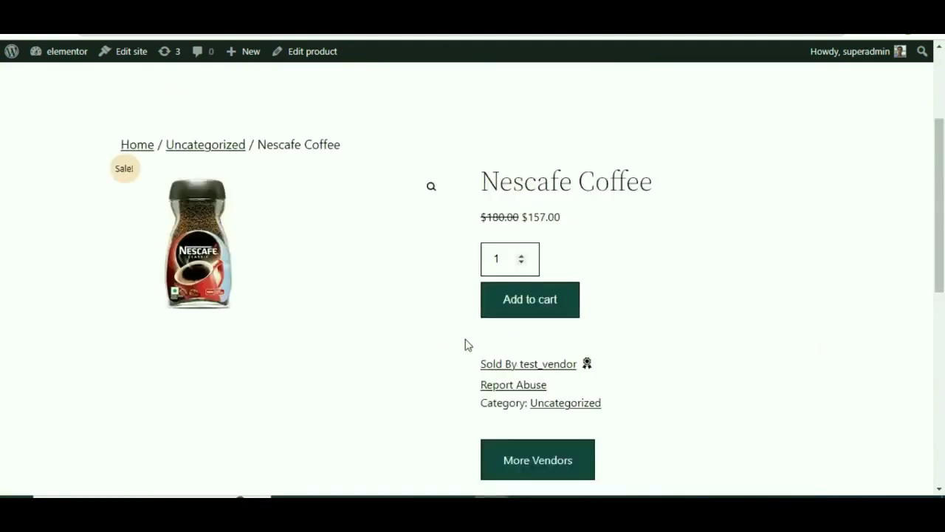
{"action": "scroll", "coordinate": [467, 344], "scroll_direction": "down", "scroll_amount": 8}
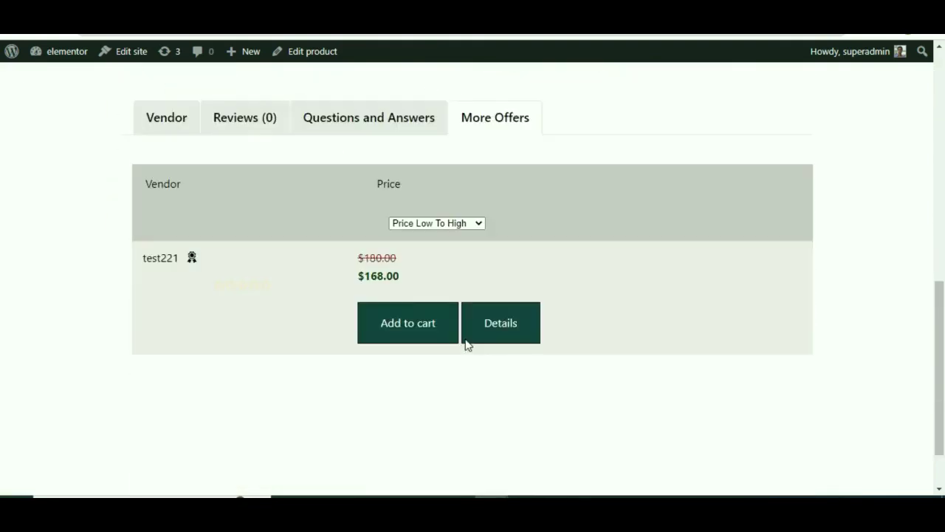
{"action": "scroll", "coordinate": [466, 343], "scroll_direction": "up", "scroll_amount": 5}
{"action": "scroll", "coordinate": [466, 323], "scroll_direction": "up", "scroll_amount": 1}
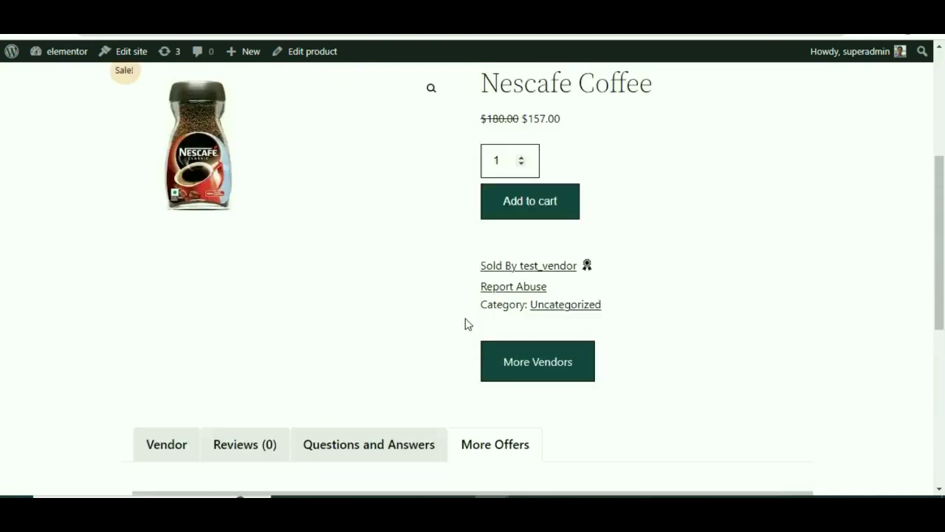
{"action": "scroll", "coordinate": [466, 324], "scroll_direction": "up", "scroll_amount": 2}
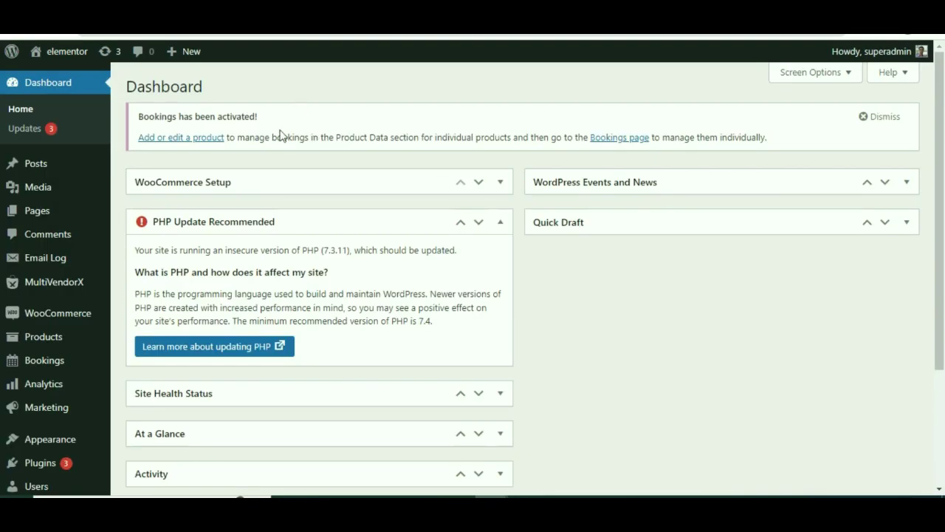
In the MultiVendorX SPMV (Single Product Multiple Vendor) settings, enable Allow Vendor to Copy Products
{"action": "mouse_move", "coordinate": [83, 289]}
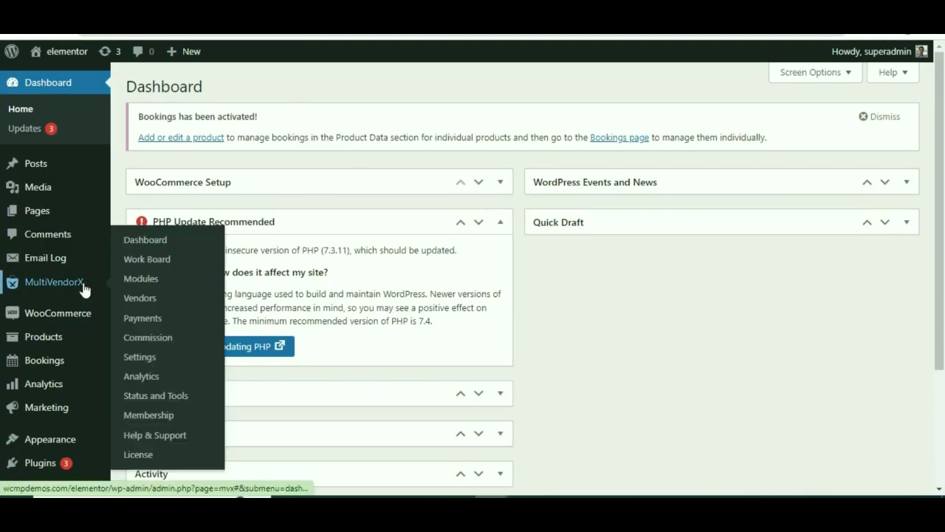
{"action": "left_click", "coordinate": [138, 360]}
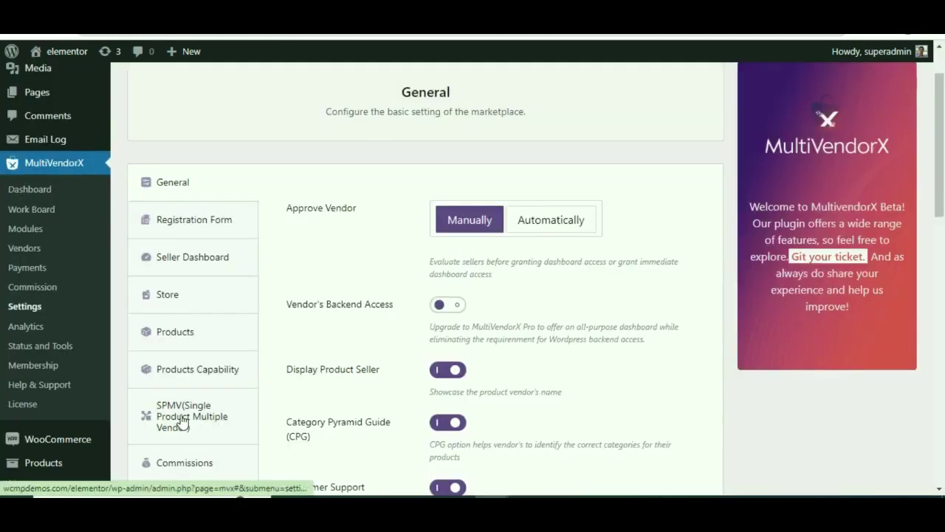
{"action": "left_click", "coordinate": [191, 428]}
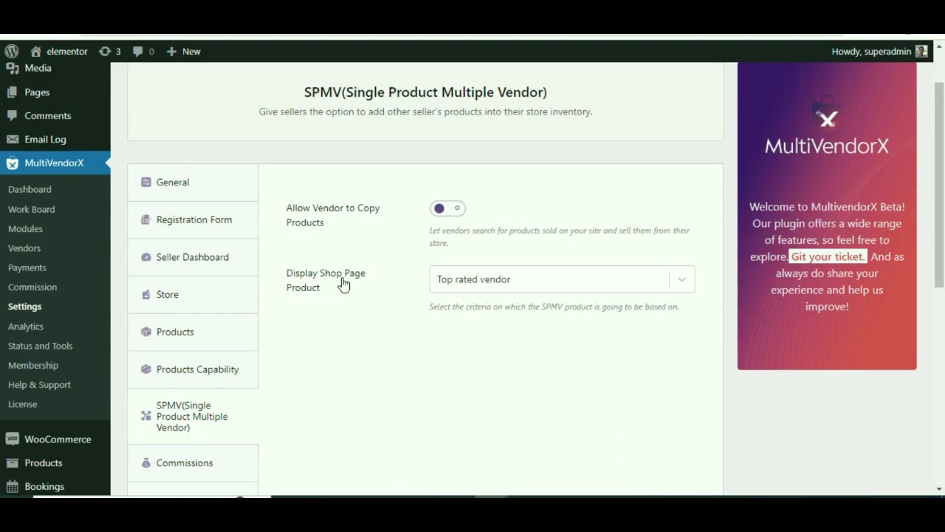
{"action": "left_click_drag", "start_coordinate": [281, 204], "coordinate": [352, 225]}
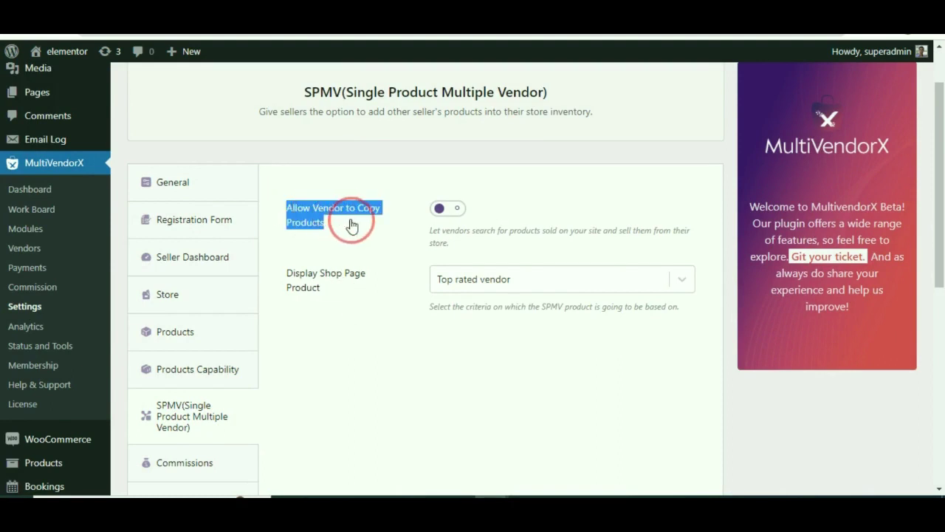
{"action": "left_click", "coordinate": [448, 210]}
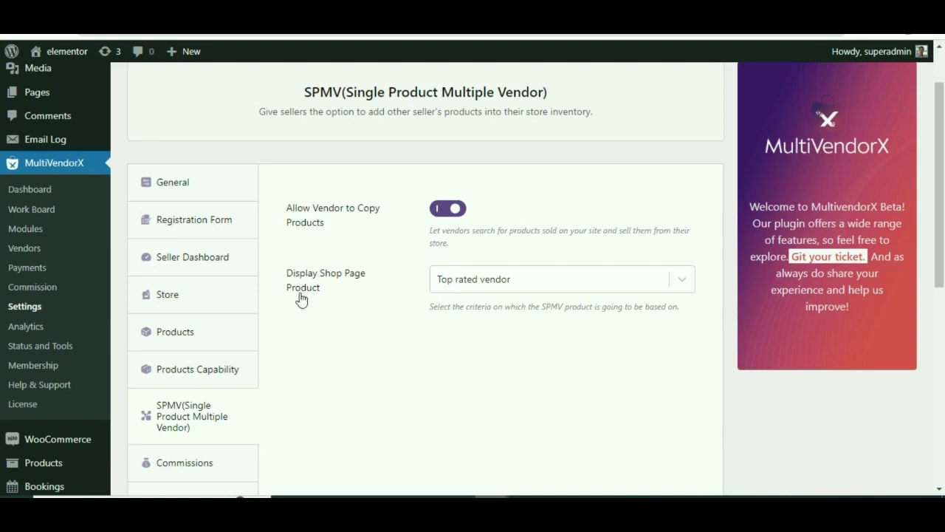
Set the Display Shop Page Product criterion to Min Price
{"action": "left_click_drag", "start_coordinate": [296, 276], "coordinate": [323, 297]}
{"action": "left_click", "coordinate": [332, 316]}
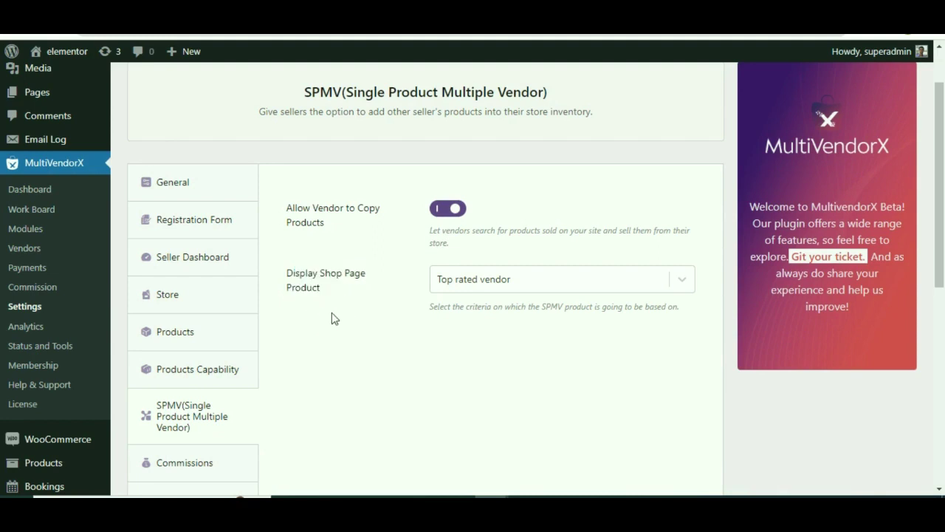
{"action": "left_click", "coordinate": [683, 281]}
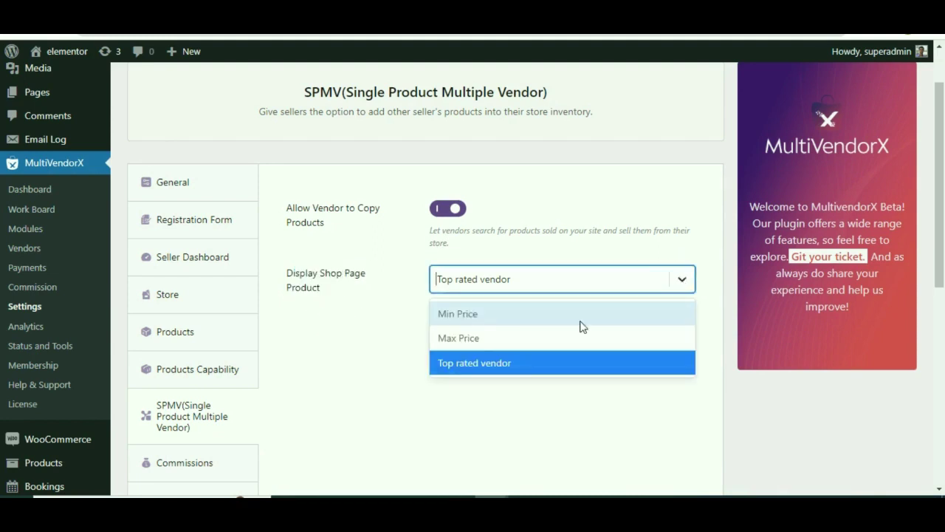
{"action": "left_click", "coordinate": [487, 315]}
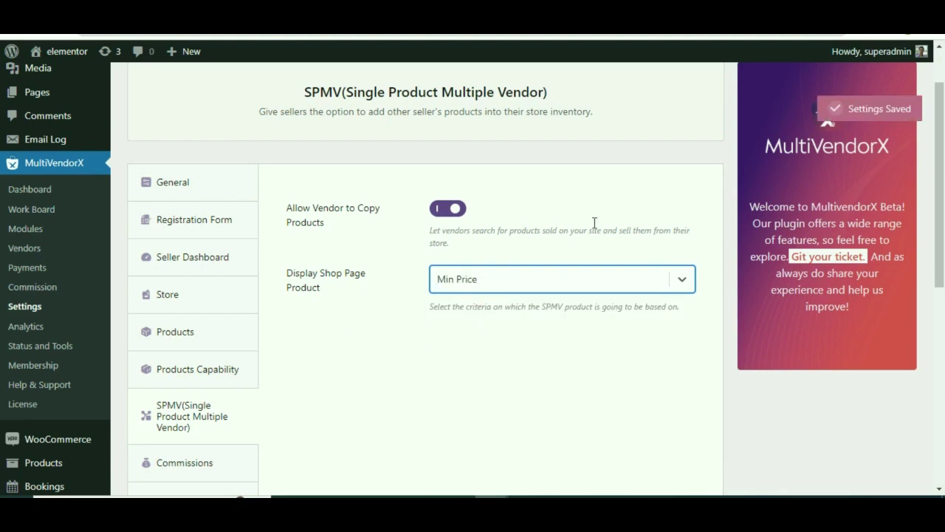
{"action": "left_click", "coordinate": [493, 365]}
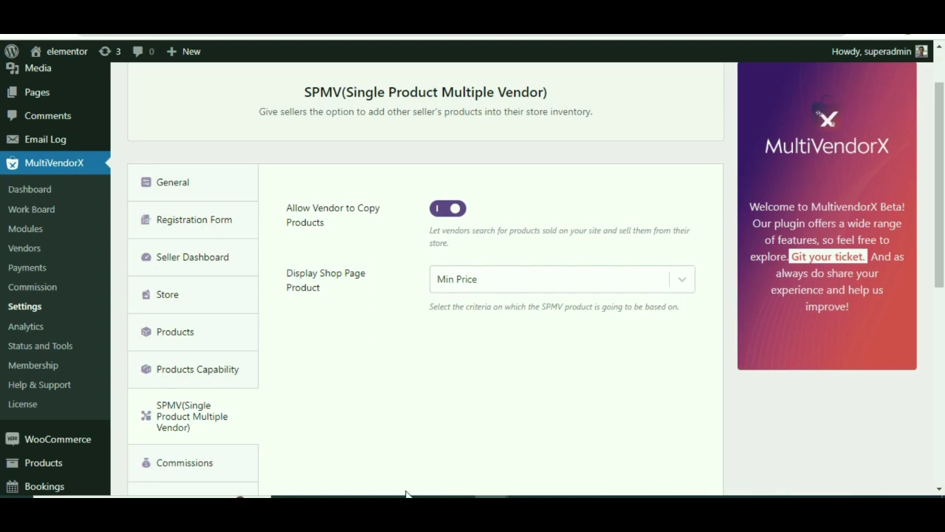
Leave the SPMV settings and open the list of all WooCommerce products in the site admin
{"action": "scroll", "coordinate": [388, 294], "scroll_direction": "up", "scroll_amount": 1}
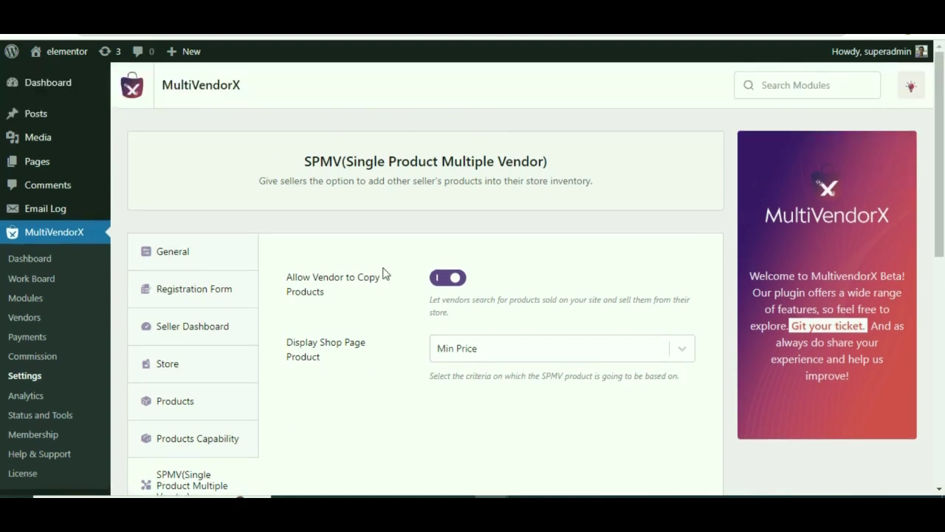
{"action": "scroll", "coordinate": [375, 254], "scroll_direction": "down", "scroll_amount": 1}
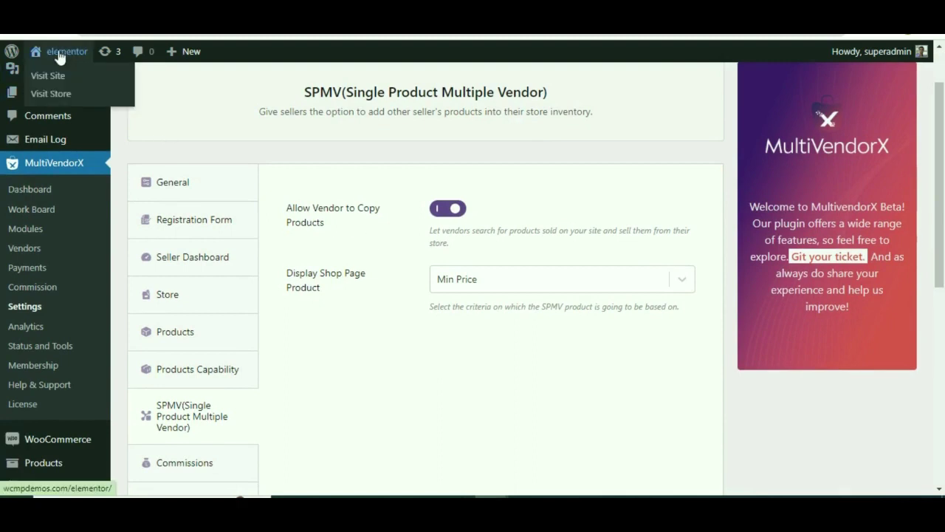
{"action": "scroll", "coordinate": [44, 110], "scroll_direction": "up", "scroll_amount": 1}
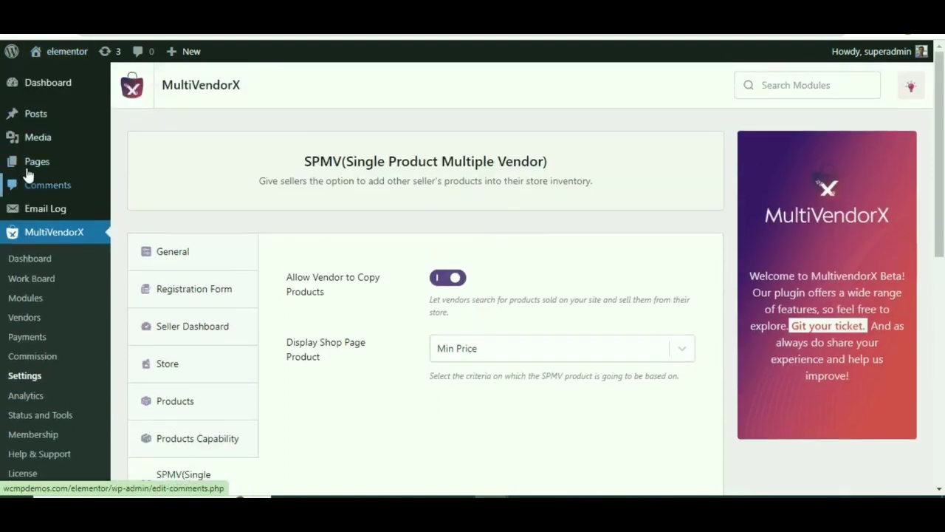
{"action": "left_click", "coordinate": [57, 91]}
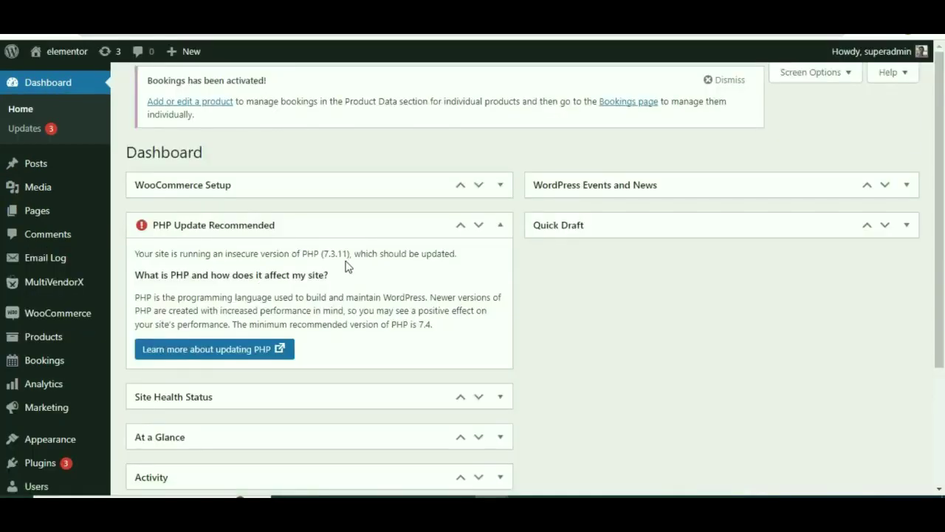
{"action": "mouse_move", "coordinate": [93, 342]}
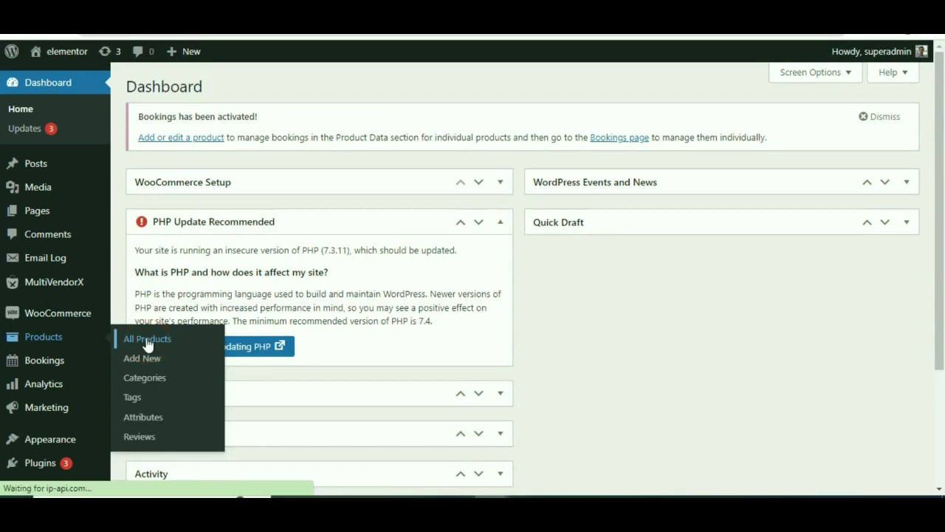
{"action": "left_click", "coordinate": [148, 341]}
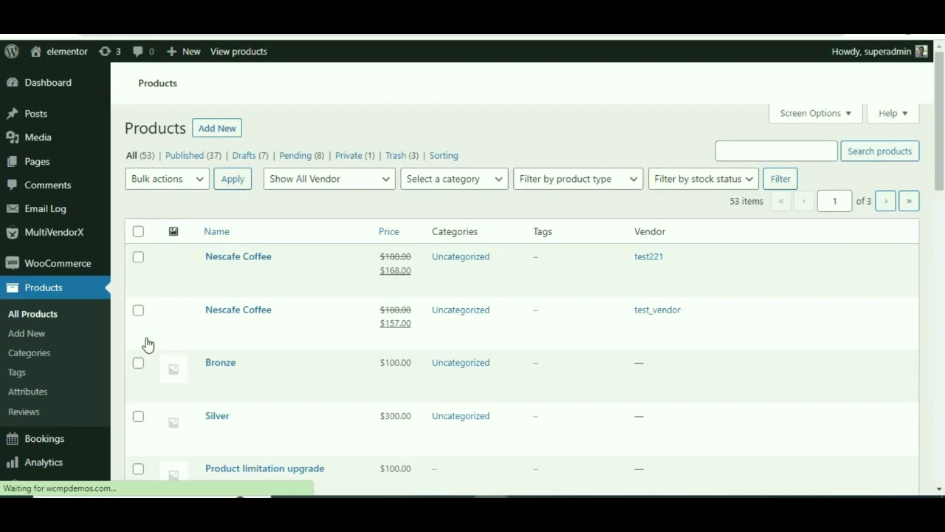
Copy the Nescafe Coffee name into a new product and create it from the suggested existing Nescafe Coffee product
{"action": "scroll", "coordinate": [244, 368], "scroll_direction": "down", "scroll_amount": 2}
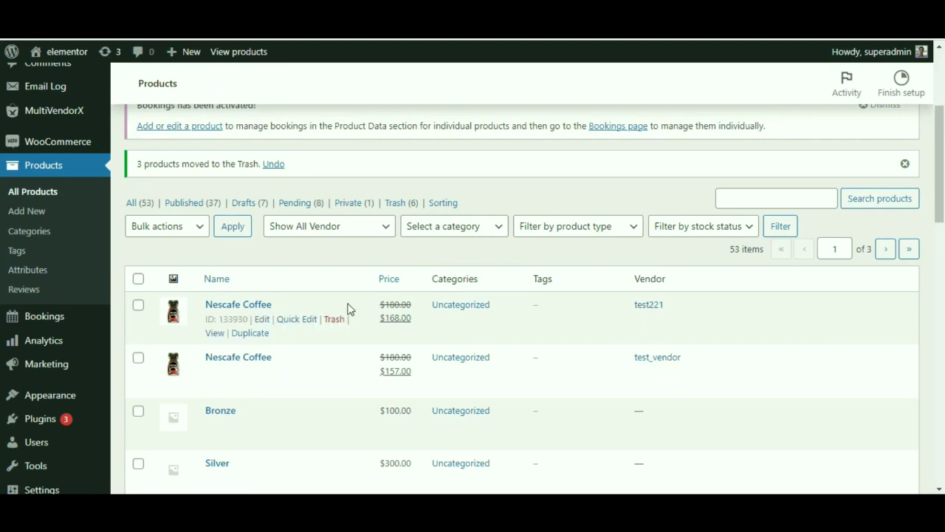
{"action": "left_click_drag", "start_coordinate": [272, 303], "coordinate": [186, 305]}
{"action": "key", "text": "ctrl+c"}
{"action": "scroll", "coordinate": [236, 299], "scroll_direction": "up", "scroll_amount": 3}
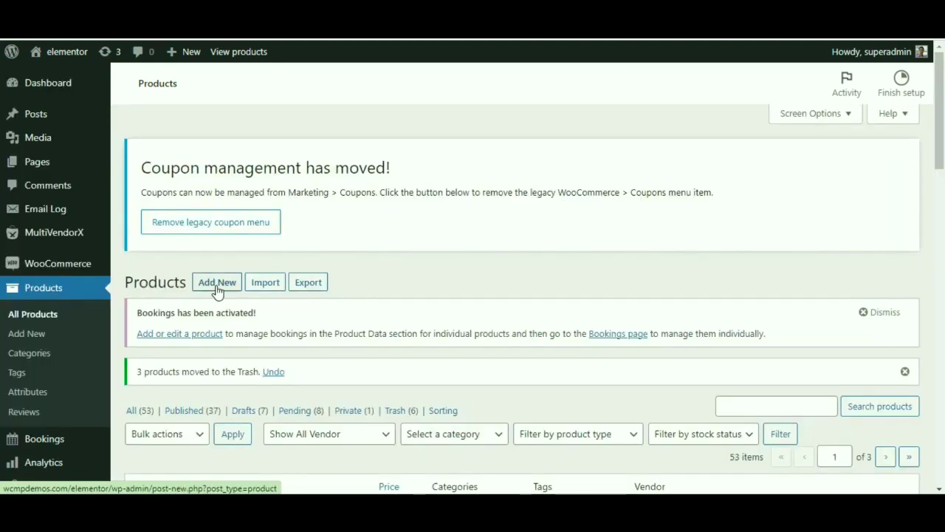
{"action": "left_click", "coordinate": [217, 283]}
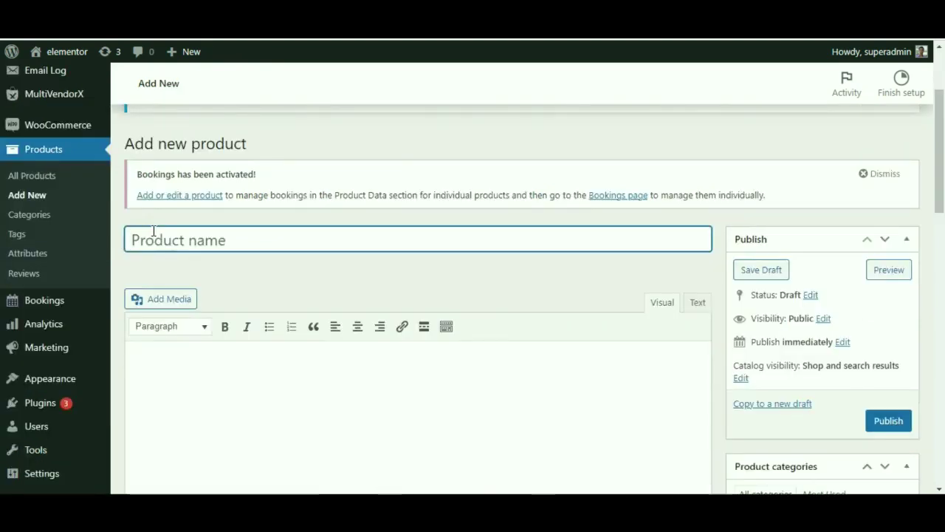
{"action": "key", "text": "ctrl+v"}
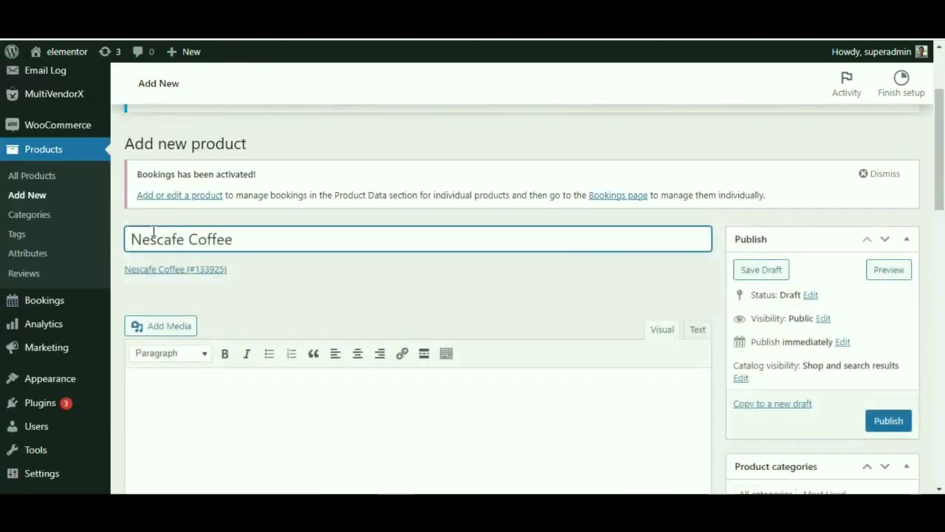
{"action": "left_click", "coordinate": [165, 270]}
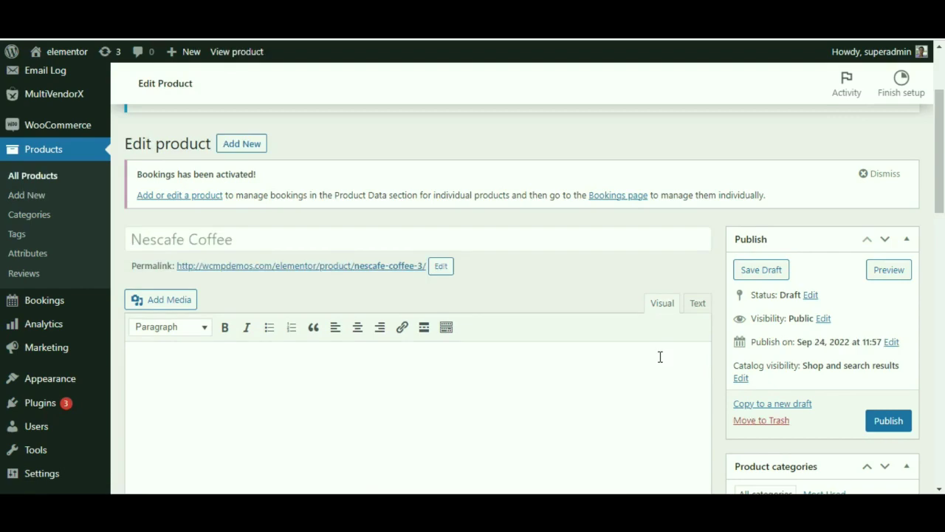
Set the sale price of the copied Nescafe Coffee product to 140 in its general product data
{"action": "scroll", "coordinate": [468, 289], "scroll_direction": "down", "scroll_amount": 3}
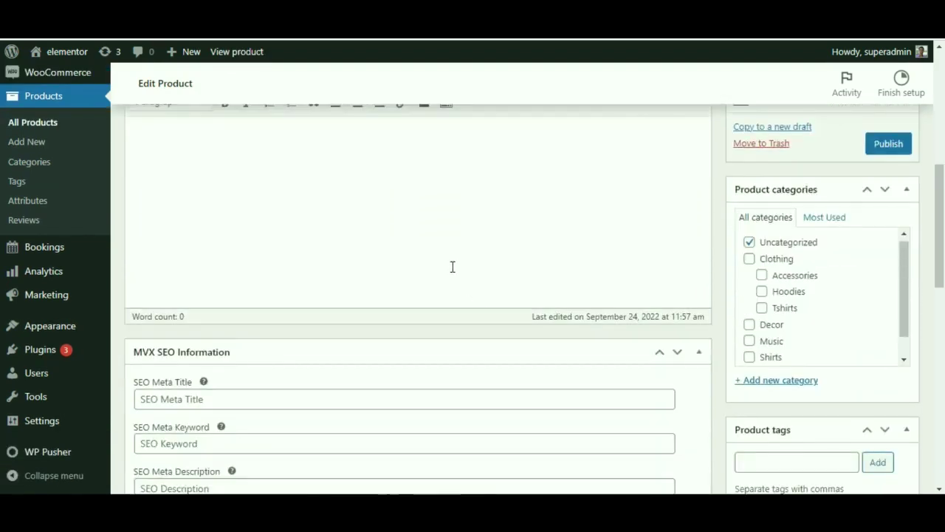
{"action": "scroll", "coordinate": [452, 267], "scroll_direction": "down", "scroll_amount": 6}
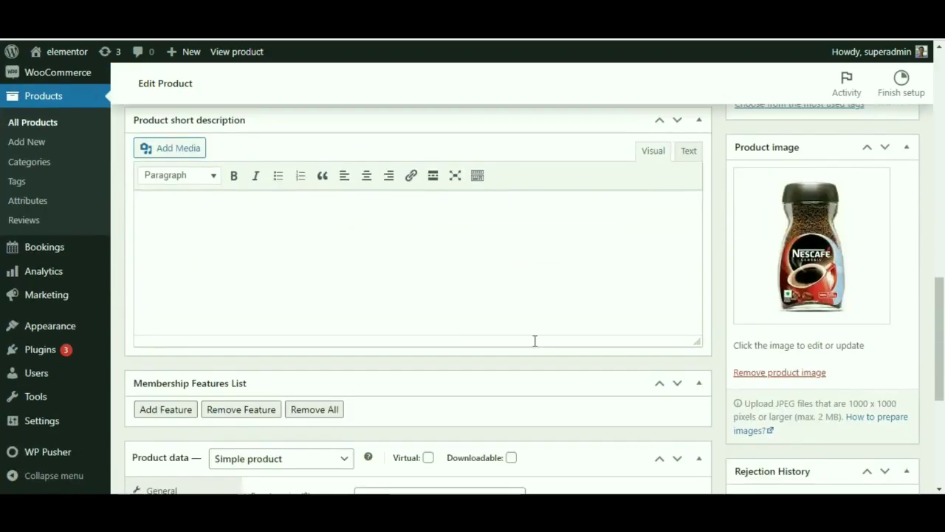
{"action": "scroll", "coordinate": [747, 212], "scroll_direction": "down", "scroll_amount": 4}
{"action": "double_click", "coordinate": [367, 254]}
{"action": "type", "text": "1"}
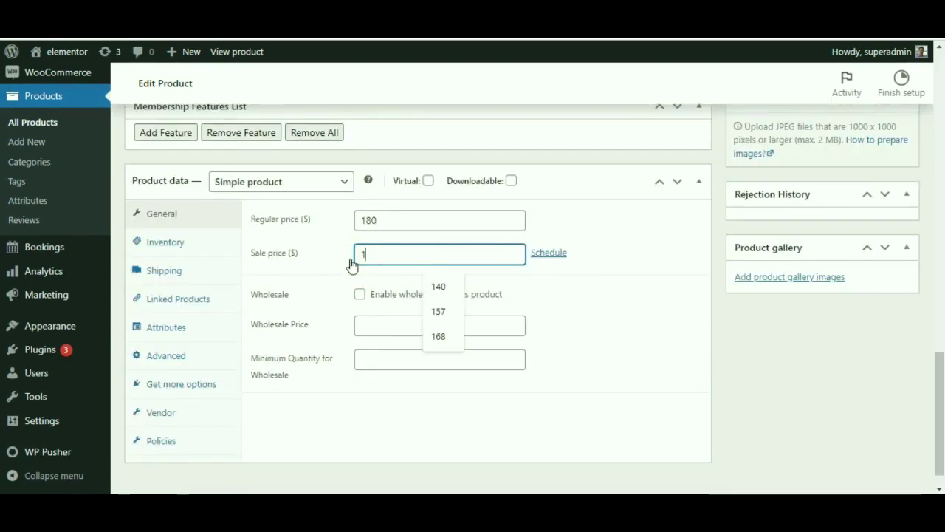
{"action": "type", "text": "40"}
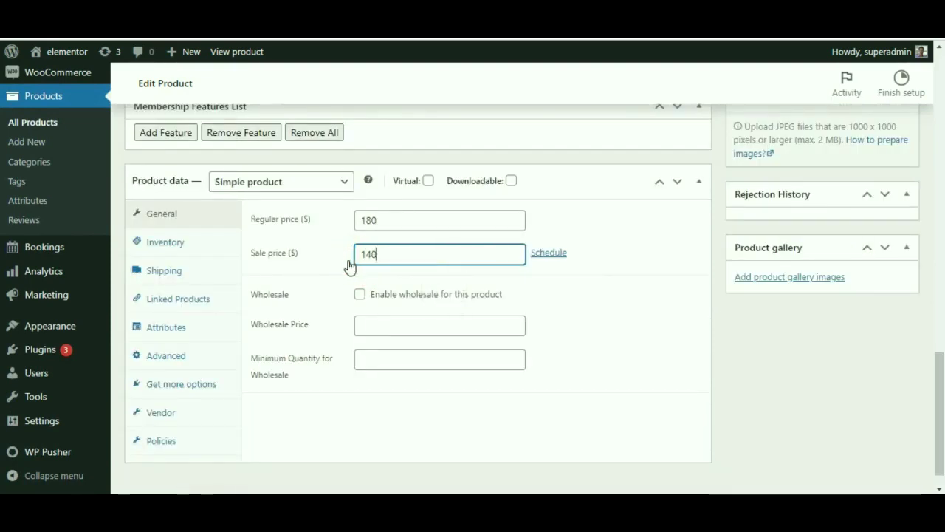
Assign the copied Nescafe Coffee product to the vendor found by searching "ta" and publish the product
{"action": "left_click", "coordinate": [588, 303]}
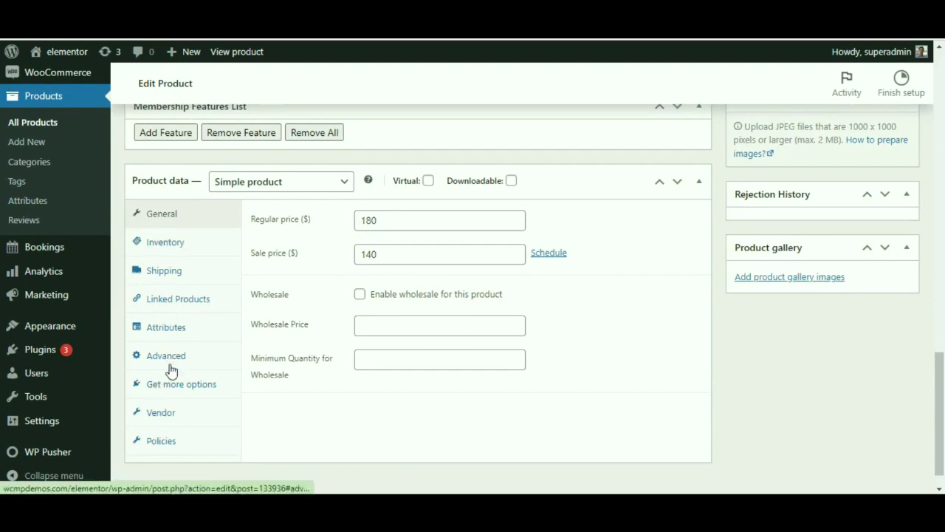
{"action": "left_click", "coordinate": [156, 415]}
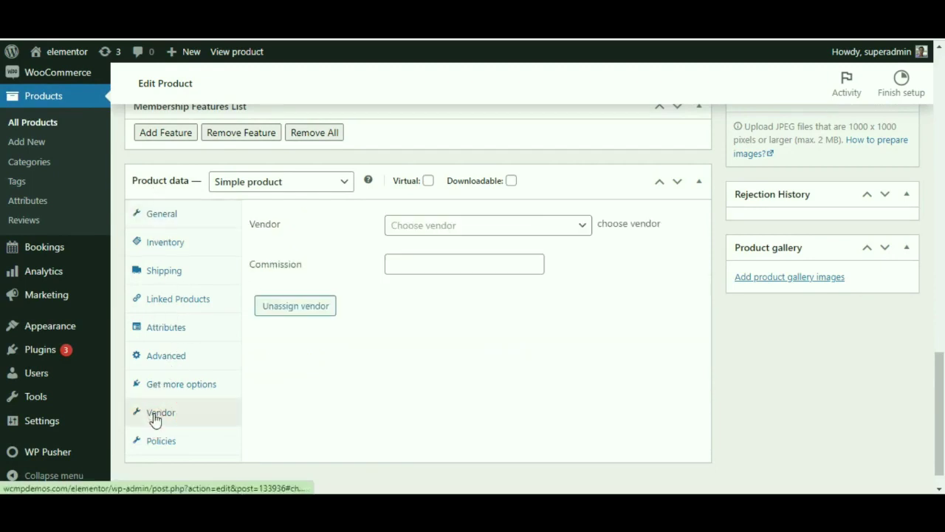
{"action": "left_click", "coordinate": [569, 223]}
{"action": "left_click", "coordinate": [506, 254]}
{"action": "type", "text": "ta"}
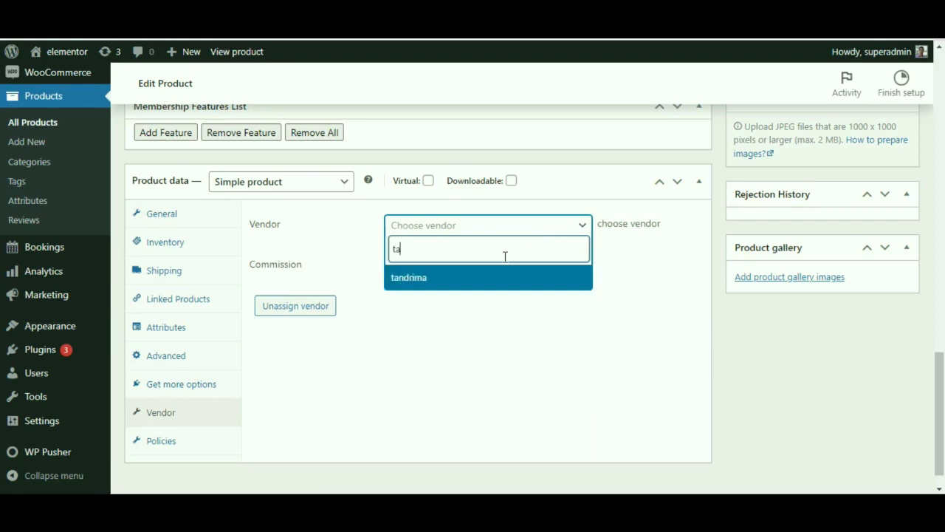
{"action": "key", "text": "Return"}
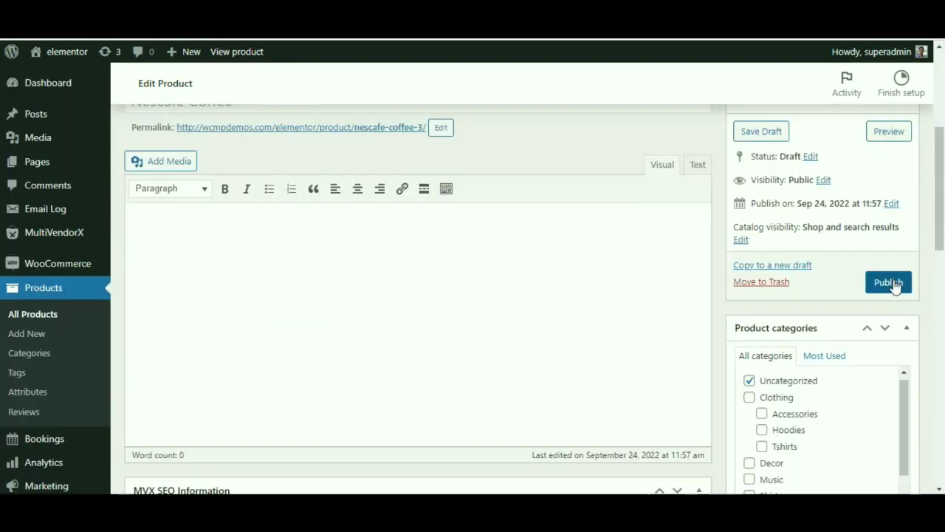
{"action": "left_click", "coordinate": [892, 283]}
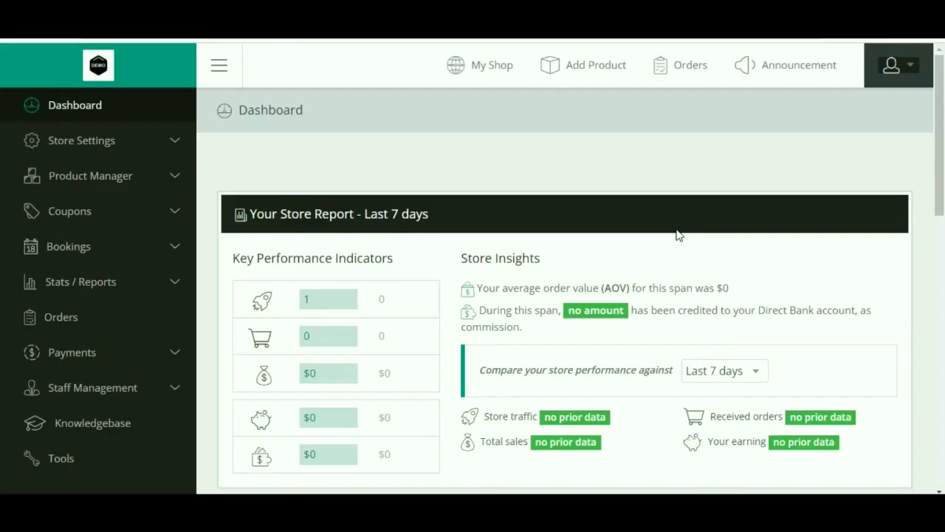
From the vendor dashboard, start adding a product and search the existing product catalog for "Nescafe coffee"
{"action": "mouse_move", "coordinate": [103, 190]}
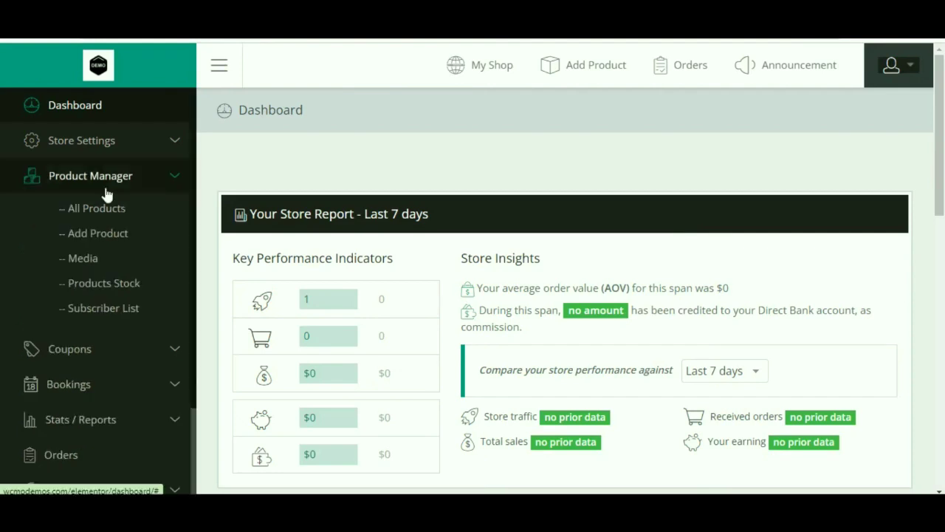
{"action": "left_click", "coordinate": [93, 235]}
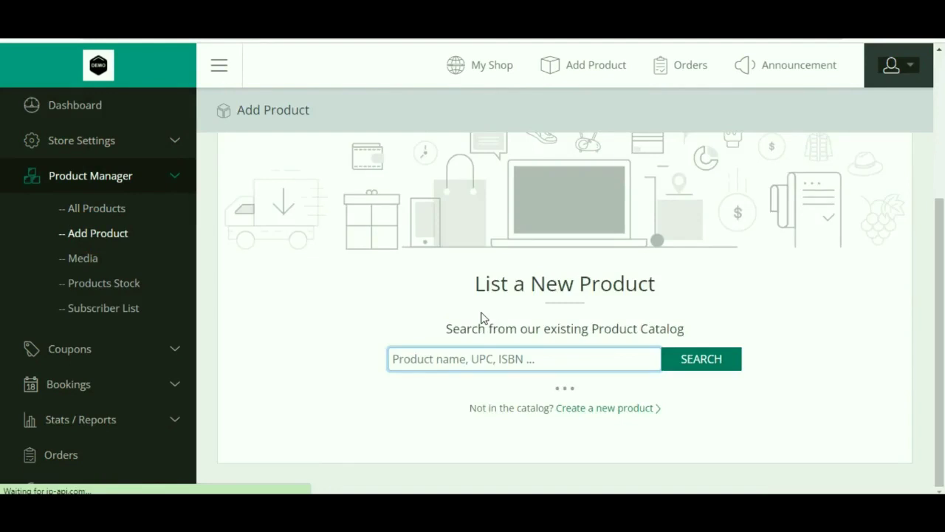
{"action": "left_click", "coordinate": [417, 361]}
{"action": "type", "text": "Nescaf"}
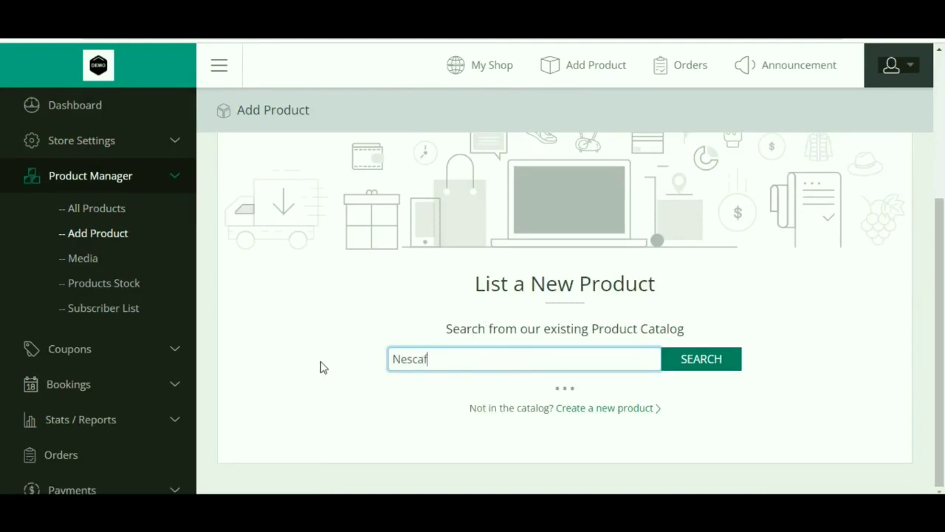
{"action": "type", "text": "e coffee"}
{"action": "key", "text": "Return"}
{"action": "scroll", "coordinate": [582, 321], "scroll_direction": "down", "scroll_amount": 2}
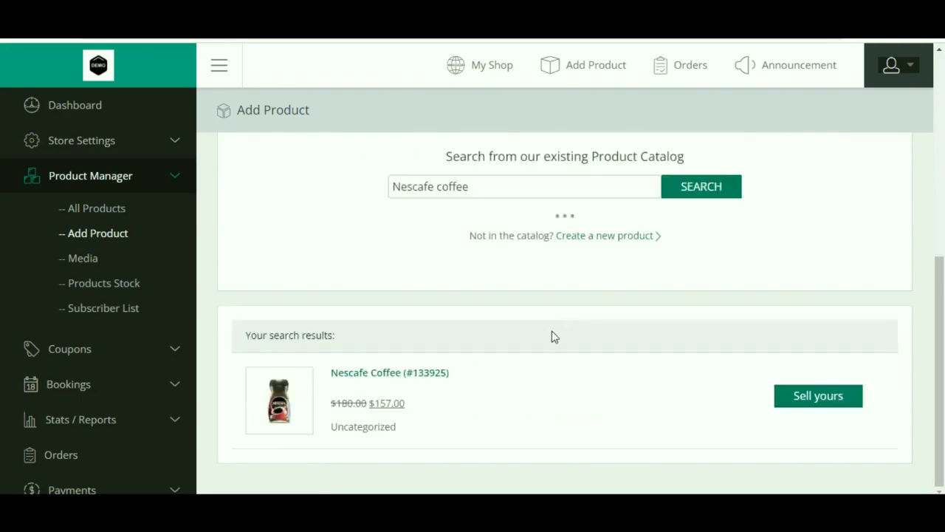
Sell the found Nescafe Coffee as the vendor's own product, review its details and prices, and submit it
{"action": "left_click", "coordinate": [827, 405]}
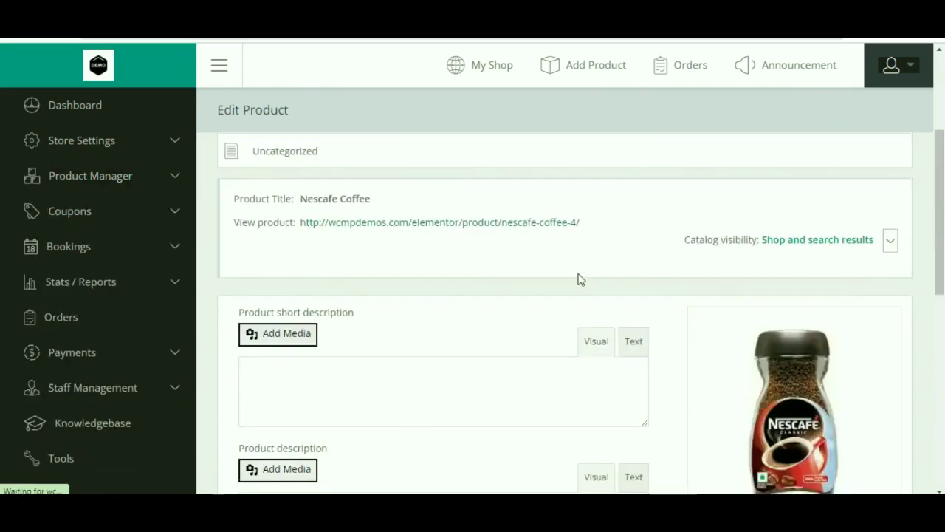
{"action": "scroll", "coordinate": [579, 279], "scroll_direction": "up", "scroll_amount": 1}
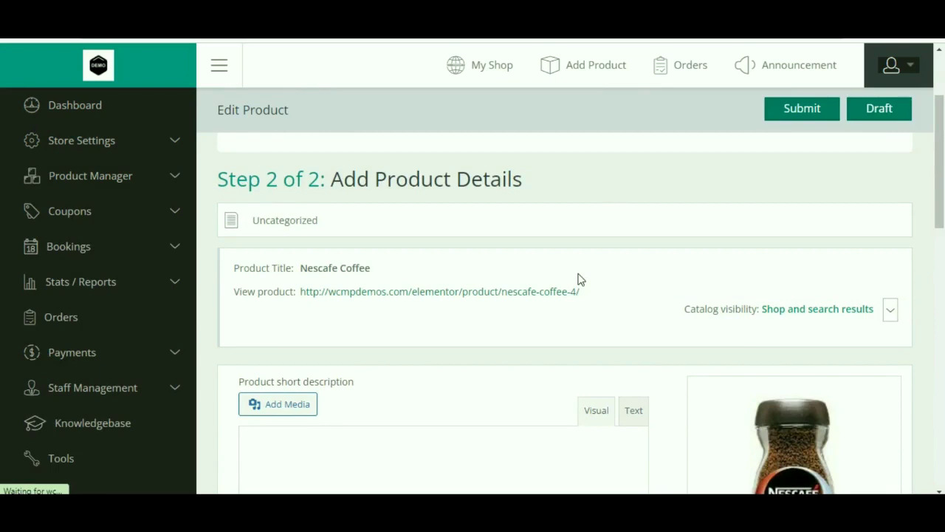
{"action": "scroll", "coordinate": [547, 261], "scroll_direction": "down", "scroll_amount": 2}
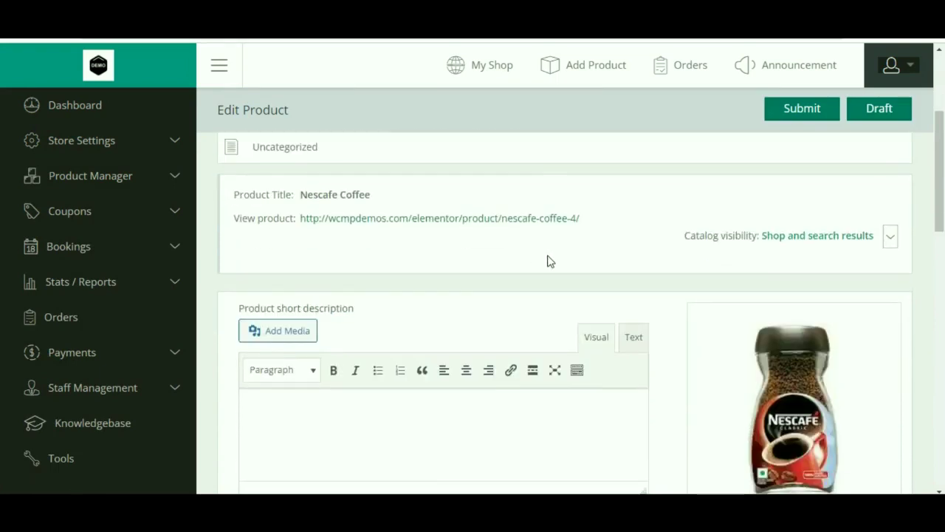
{"action": "scroll", "coordinate": [549, 261], "scroll_direction": "down", "scroll_amount": 2}
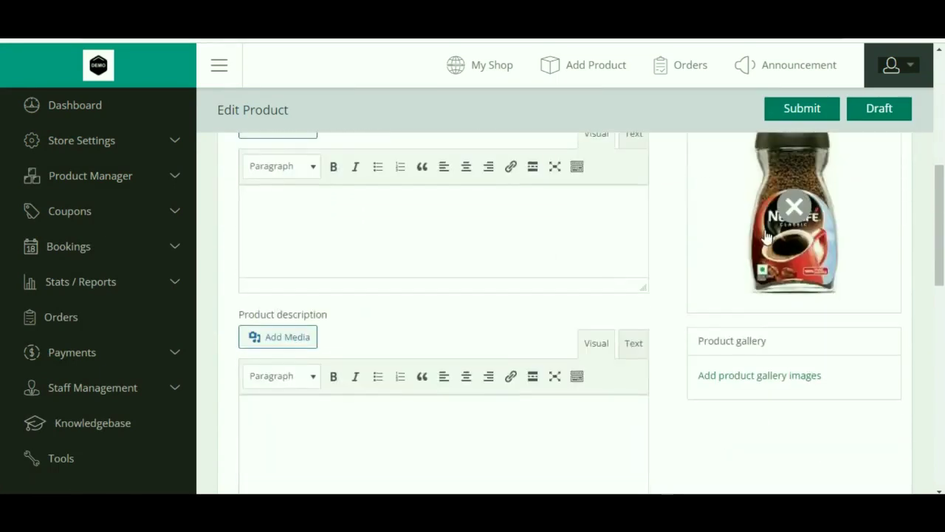
{"action": "scroll", "coordinate": [763, 247], "scroll_direction": "down", "scroll_amount": 5}
{"action": "scroll", "coordinate": [763, 254], "scroll_direction": "down", "scroll_amount": 1}
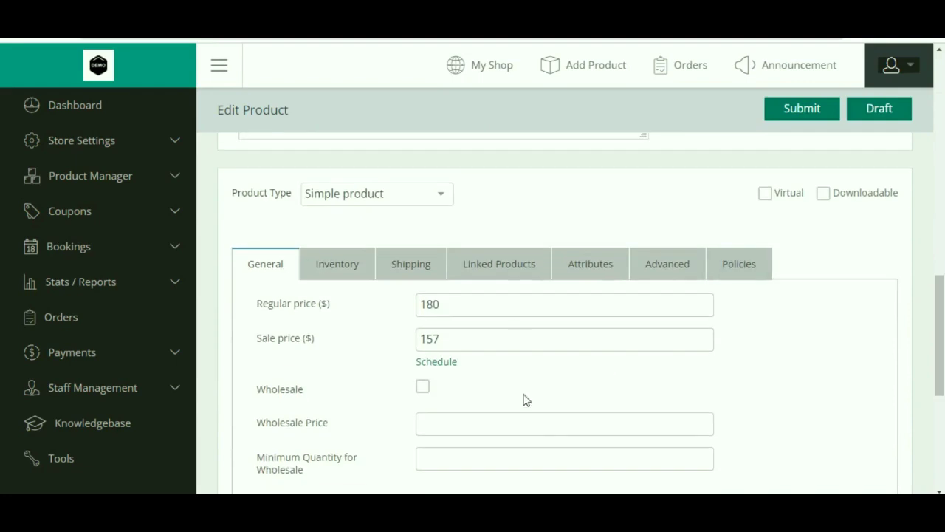
{"action": "left_click", "coordinate": [795, 116]}
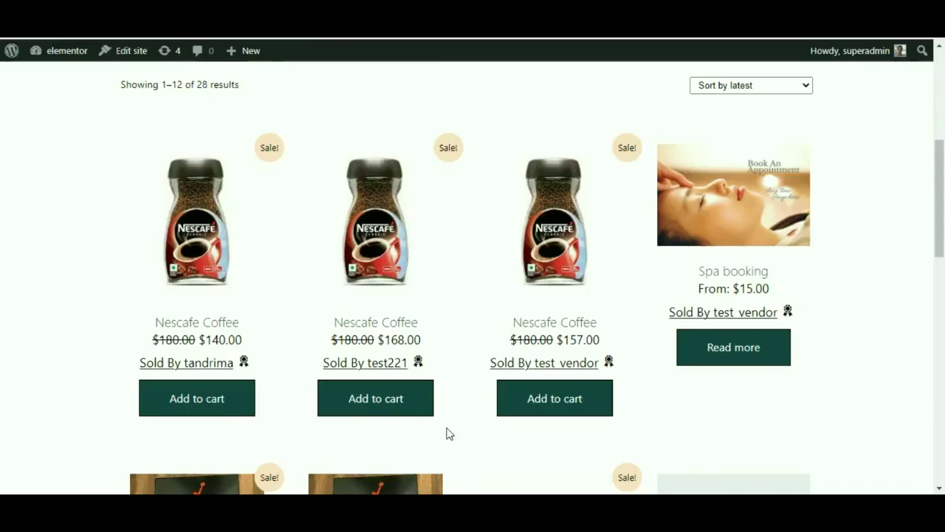
On the store's shop page, open the $140.00 Nescafe Coffee product and show its More Offers section
{"action": "scroll", "coordinate": [457, 427], "scroll_direction": "up", "scroll_amount": 2}
{"action": "scroll", "coordinate": [361, 312], "scroll_direction": "up", "scroll_amount": 1}
{"action": "scroll", "coordinate": [361, 312], "scroll_direction": "down", "scroll_amount": 3}
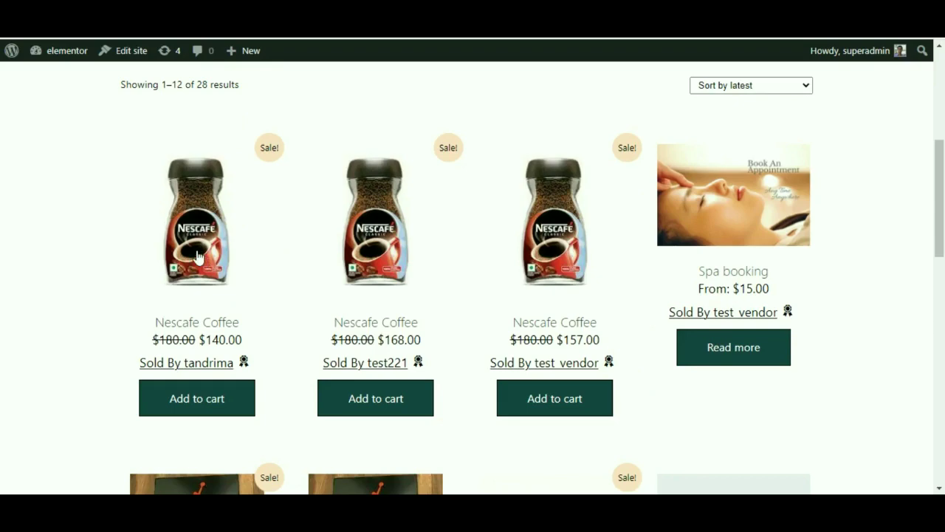
{"action": "right_click", "coordinate": [224, 249]}
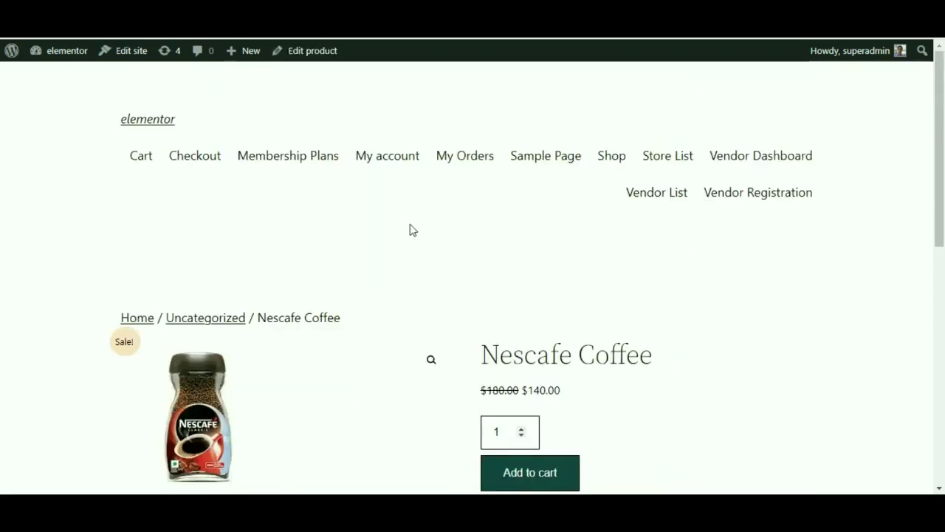
{"action": "scroll", "coordinate": [412, 231], "scroll_direction": "down", "scroll_amount": 1}
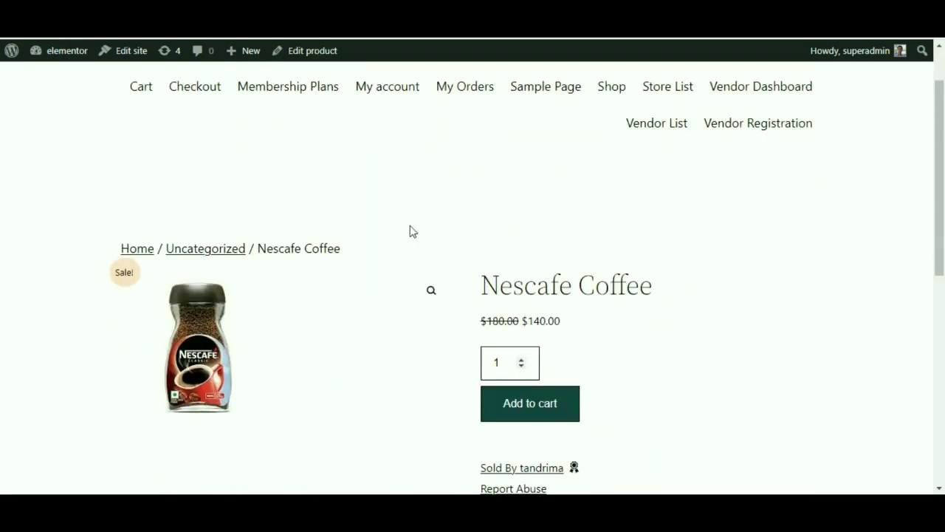
{"action": "scroll", "coordinate": [412, 231], "scroll_direction": "down", "scroll_amount": 3}
{"action": "left_click", "coordinate": [559, 232]}
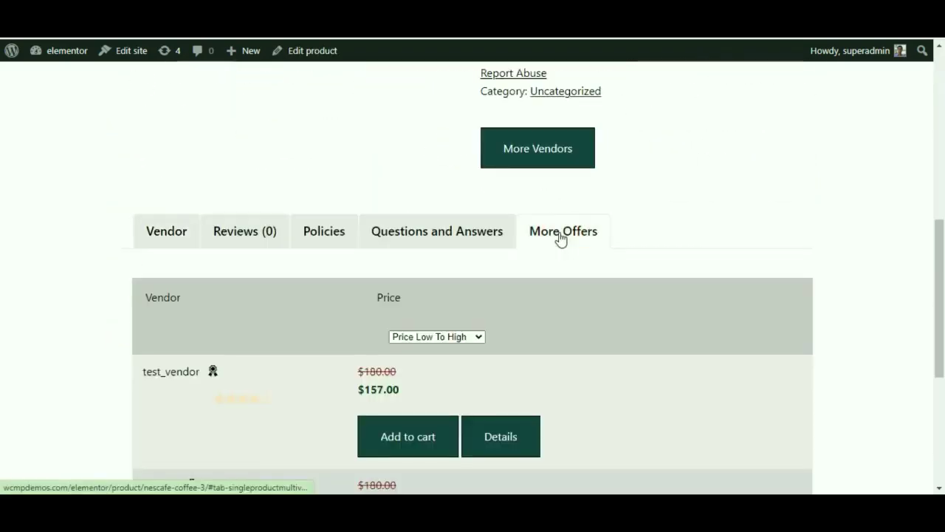
Examine the other vendors' Nescafe Coffee offers and their prices on the product page
{"action": "scroll", "coordinate": [561, 239], "scroll_direction": "down", "scroll_amount": 1}
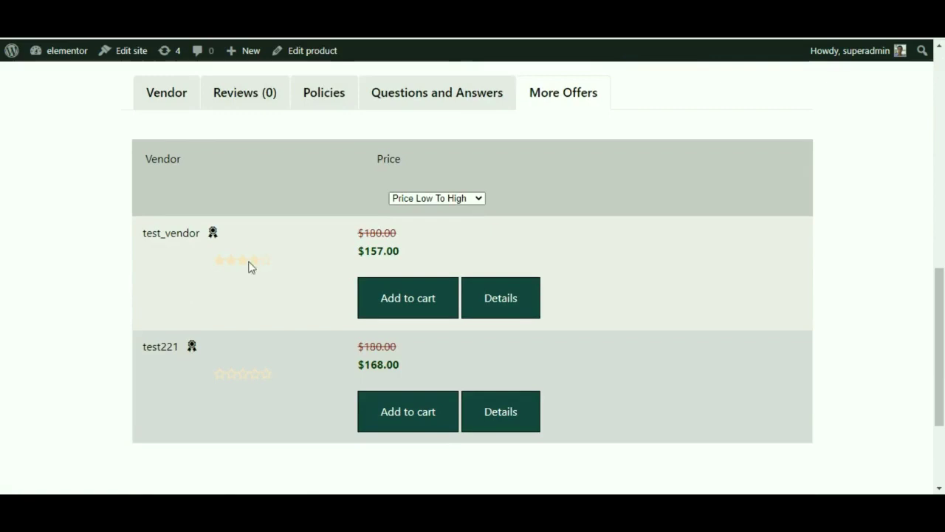
{"action": "scroll", "coordinate": [281, 381], "scroll_direction": "down", "scroll_amount": 2}
{"action": "scroll", "coordinate": [282, 381], "scroll_direction": "up", "scroll_amount": 4}
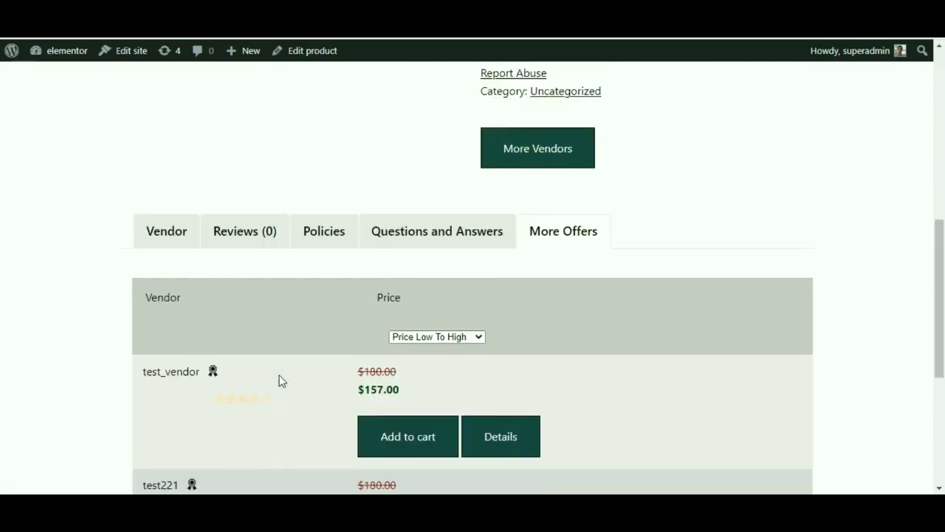
{"action": "scroll", "coordinate": [596, 185], "scroll_direction": "down", "scroll_amount": 1}
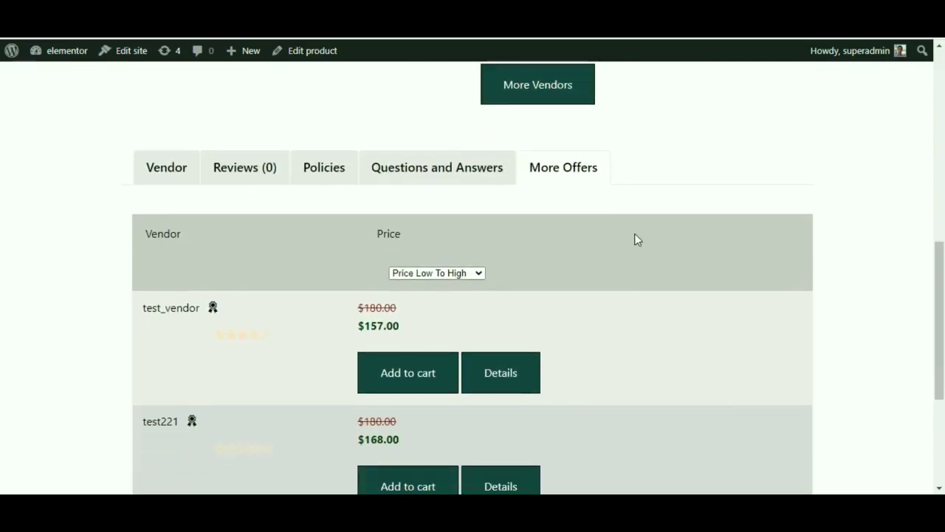
{"action": "scroll", "coordinate": [645, 386], "scroll_direction": "down", "scroll_amount": 4}
{"action": "scroll", "coordinate": [649, 386], "scroll_direction": "up", "scroll_amount": 1}
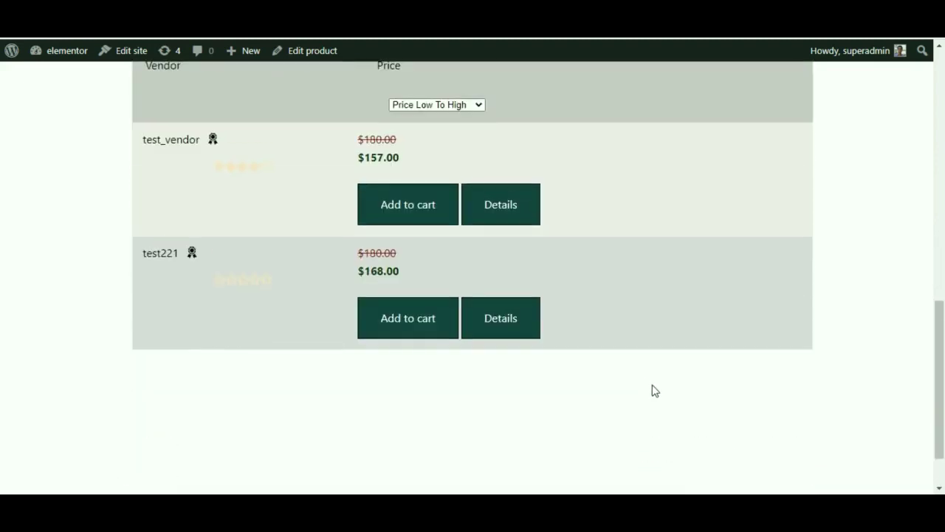
{"action": "scroll", "coordinate": [296, 339], "scroll_direction": "up", "scroll_amount": 2}
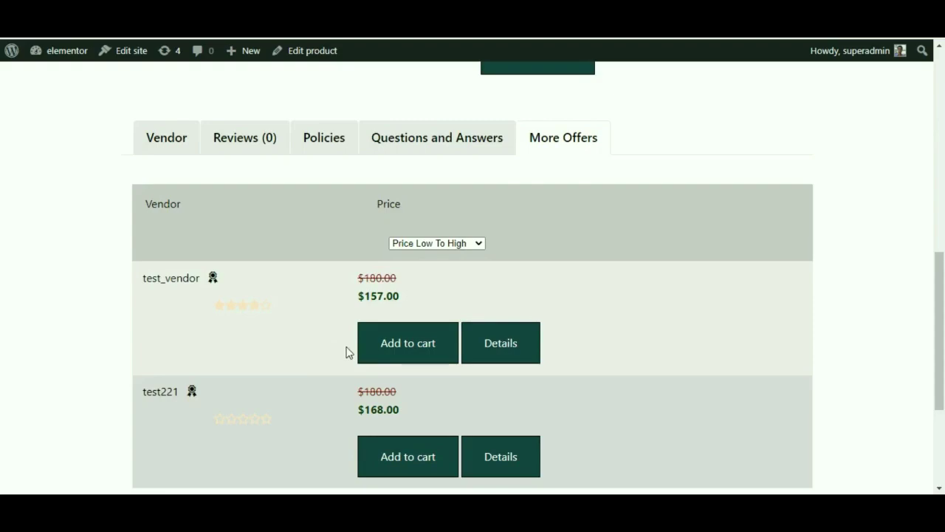